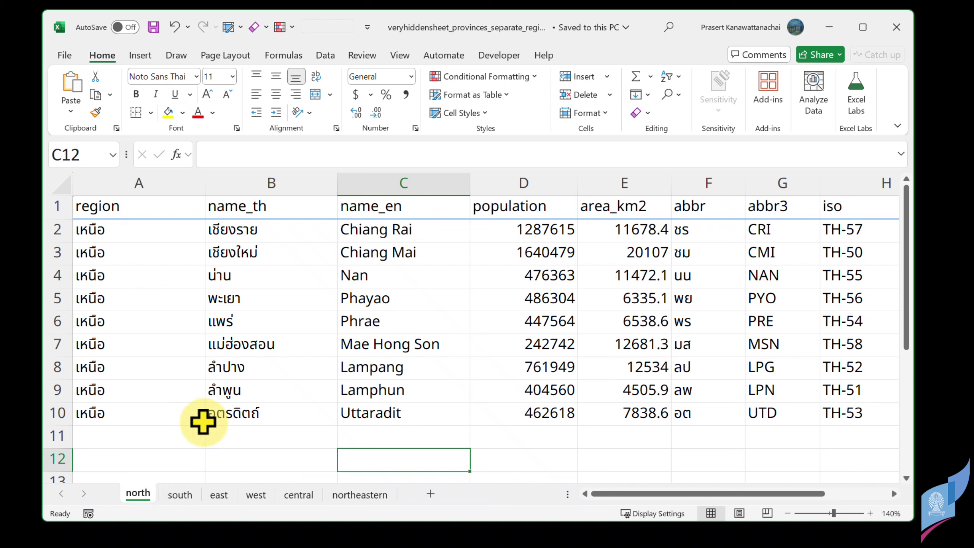
# - Hide the south region sheet using its tab's right-click menu
pyautogui.click(178, 499)
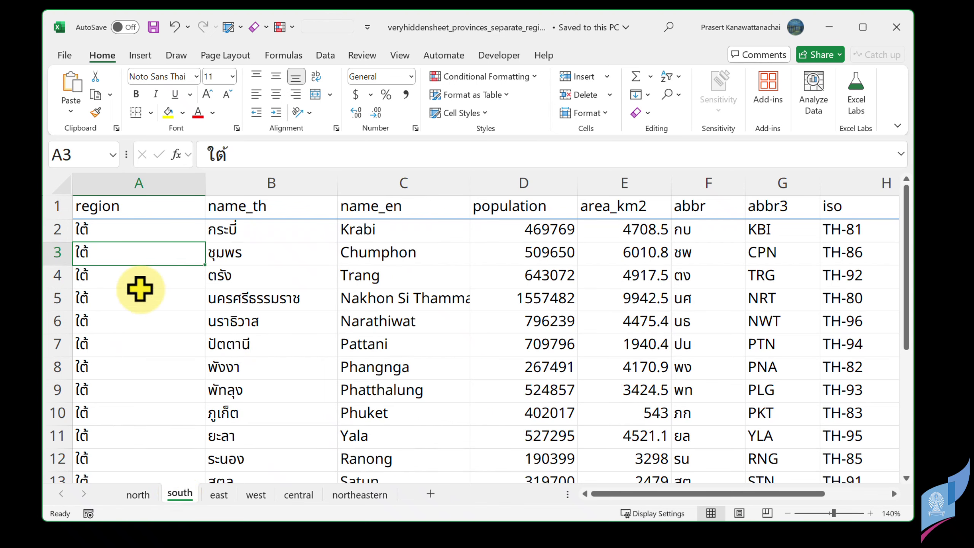
pyautogui.rightClick(178, 499)
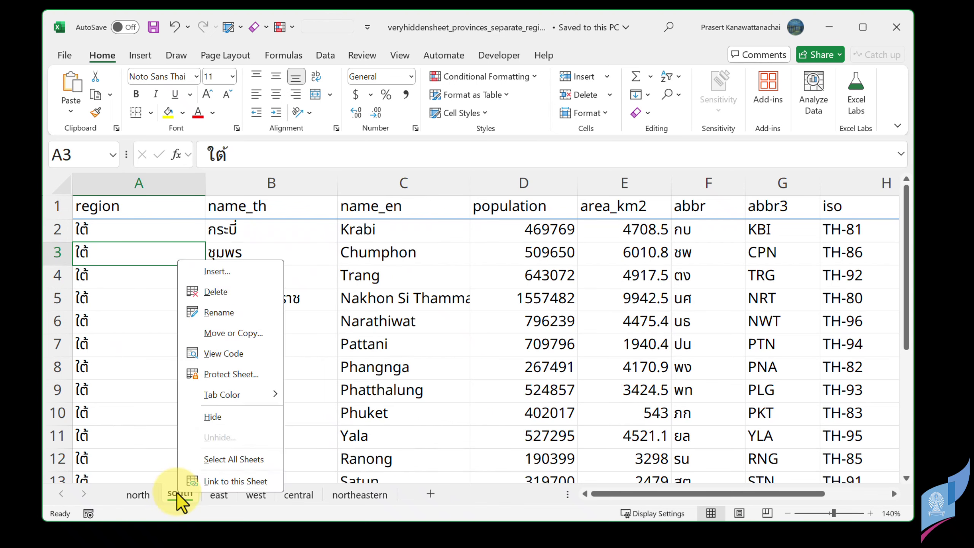
pyautogui.click(212, 418)
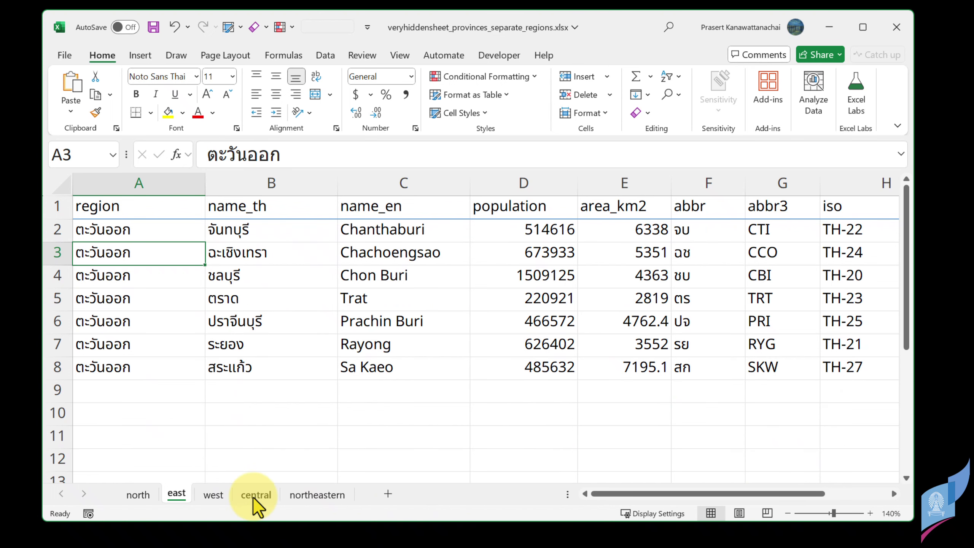
# - Hide the central region sheet the same way
pyautogui.click(255, 495)
pyautogui.rightClick(252, 496)
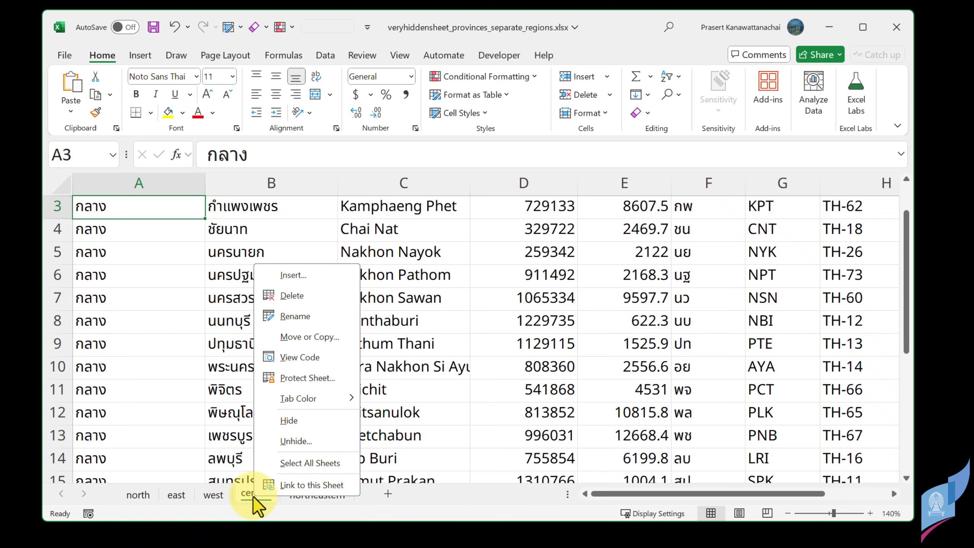
pyautogui.click(302, 420)
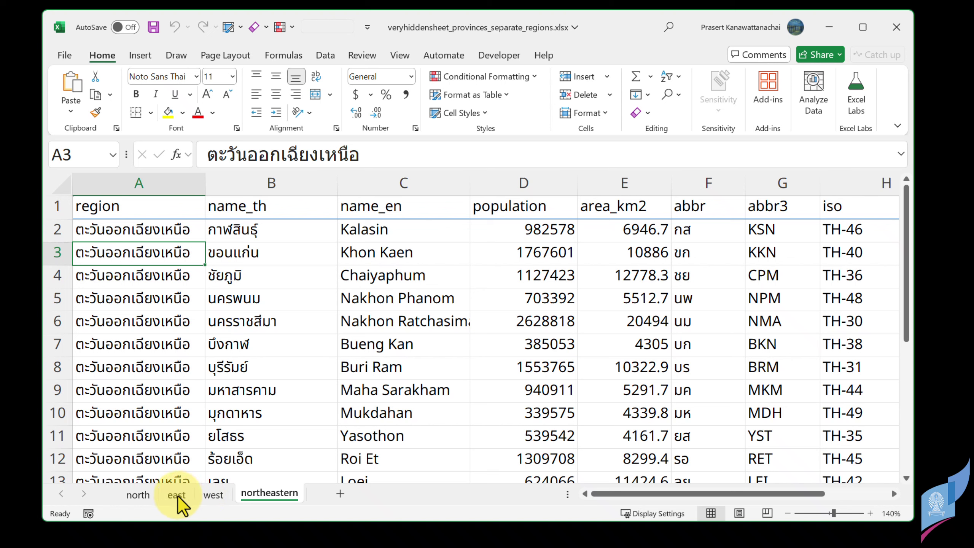
# - Unhide both the south and central sheets from the Unhide dialog
pyautogui.rightClick(266, 490)
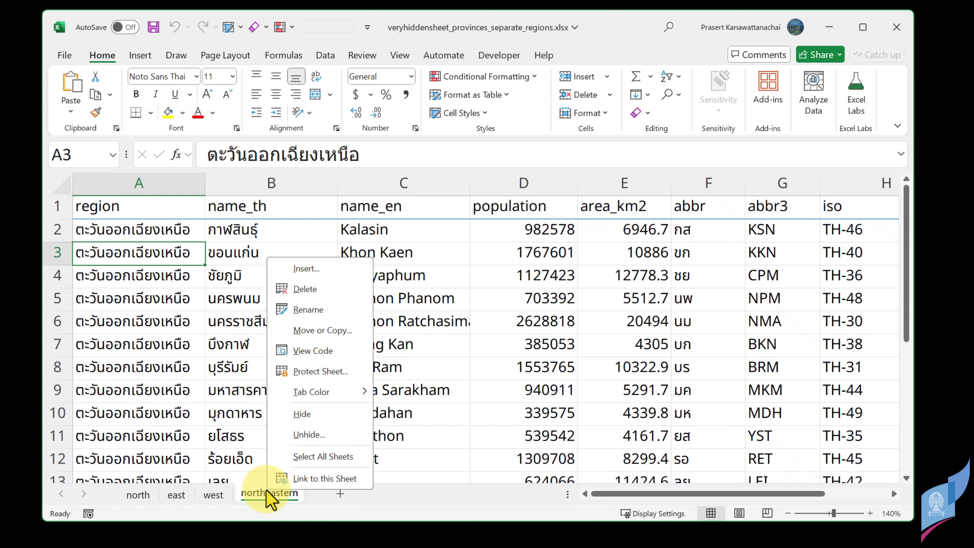
pyautogui.click(312, 436)
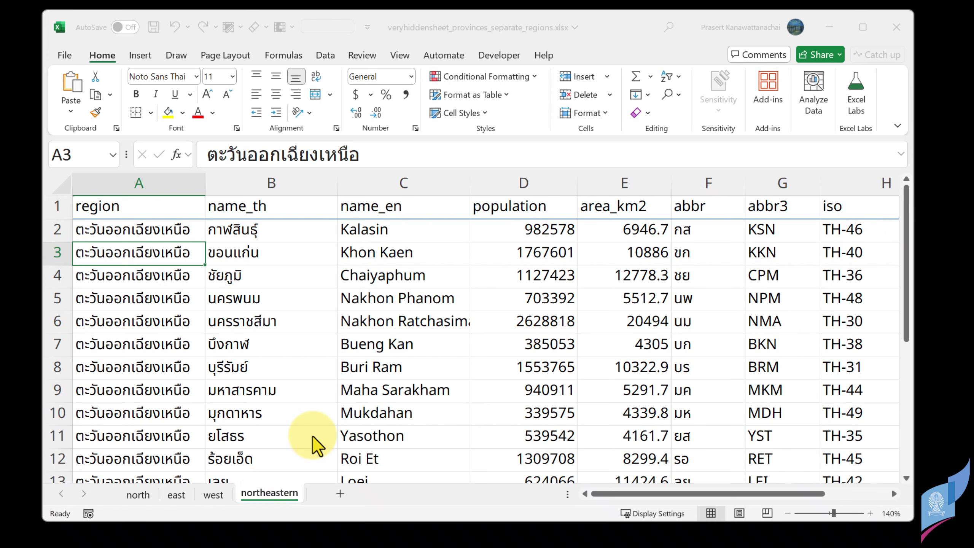
pyautogui.moveTo(307, 417); pyautogui.dragTo(301, 314)
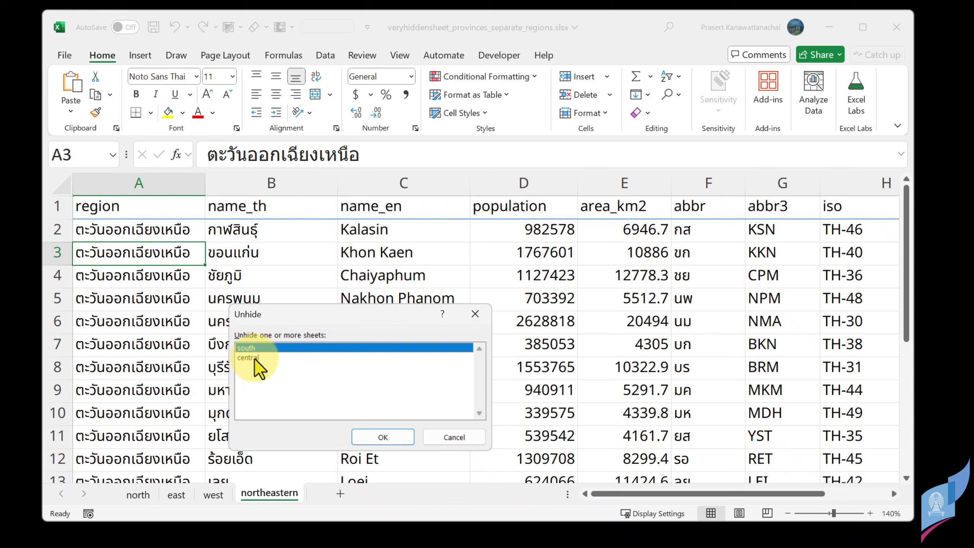
pyautogui.keyDown('ctrl'); pyautogui.click(254, 359); pyautogui.keyUp('ctrl')
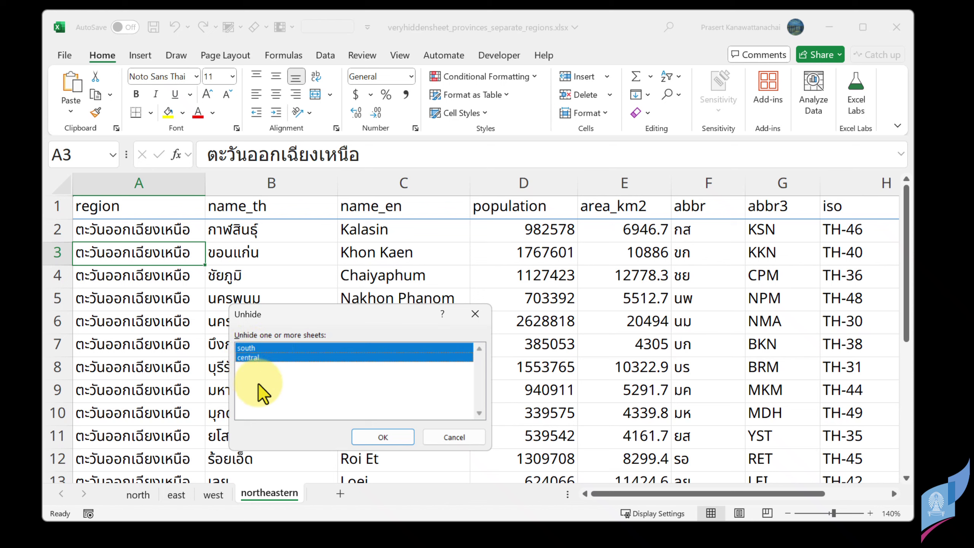
pyautogui.click(378, 437)
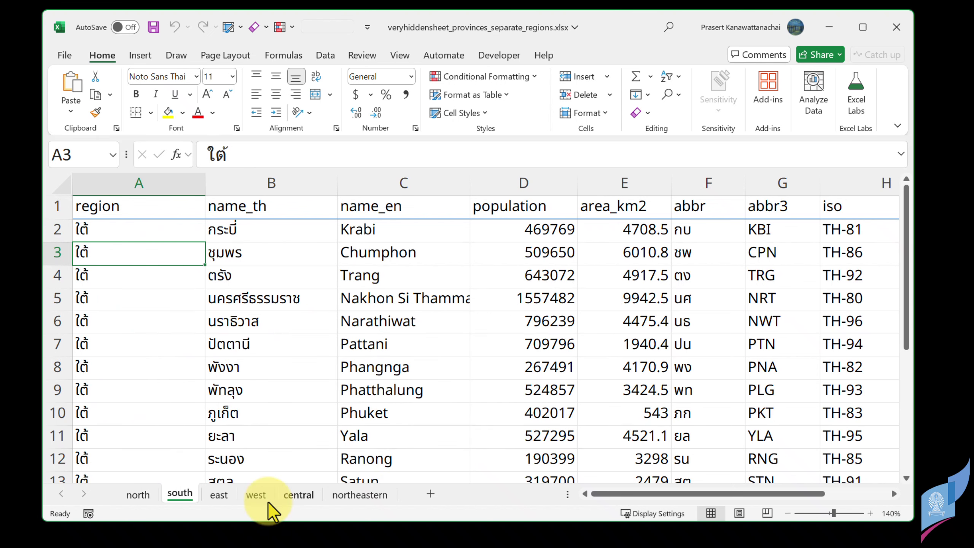
# - Show the central sheet and select cell B11
pyautogui.click(297, 495)
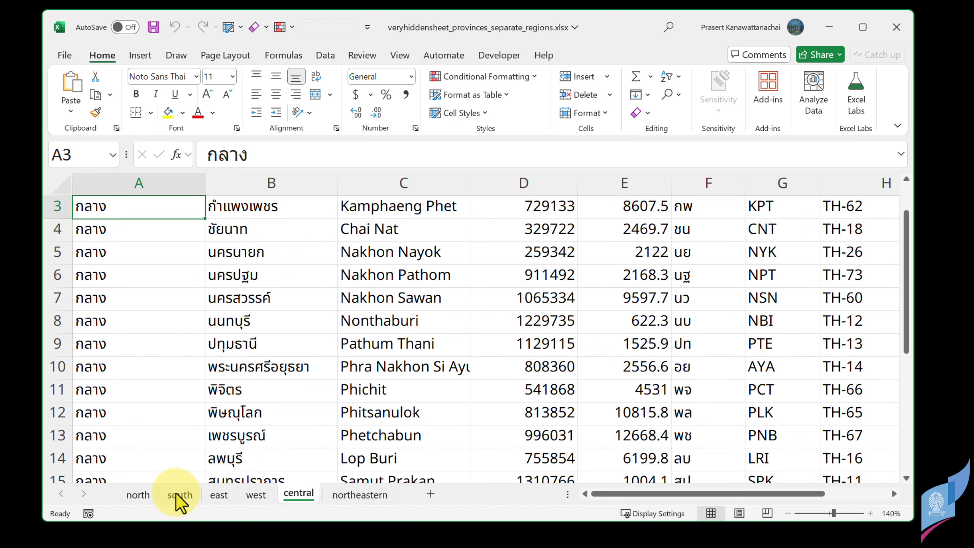
pyautogui.rightClick(288, 495)
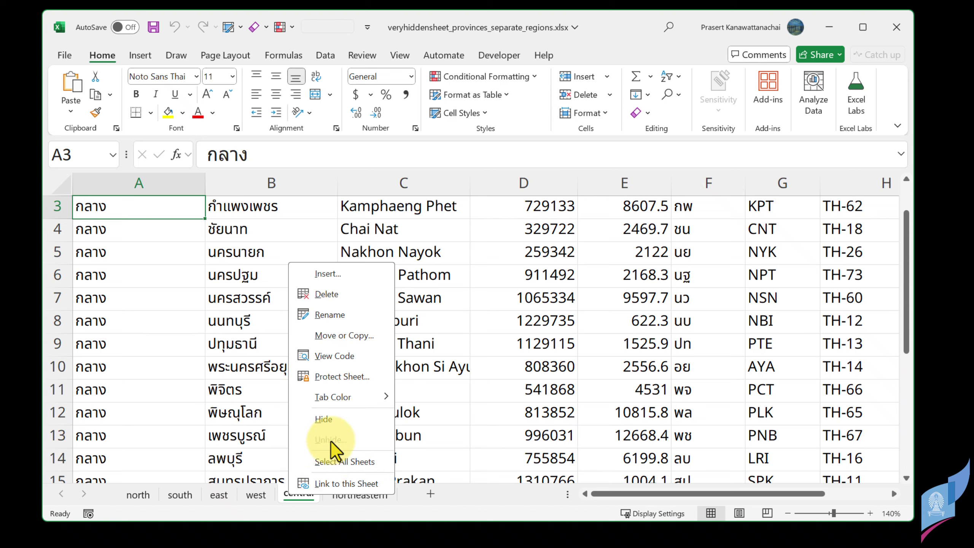
pyautogui.press('Escape')
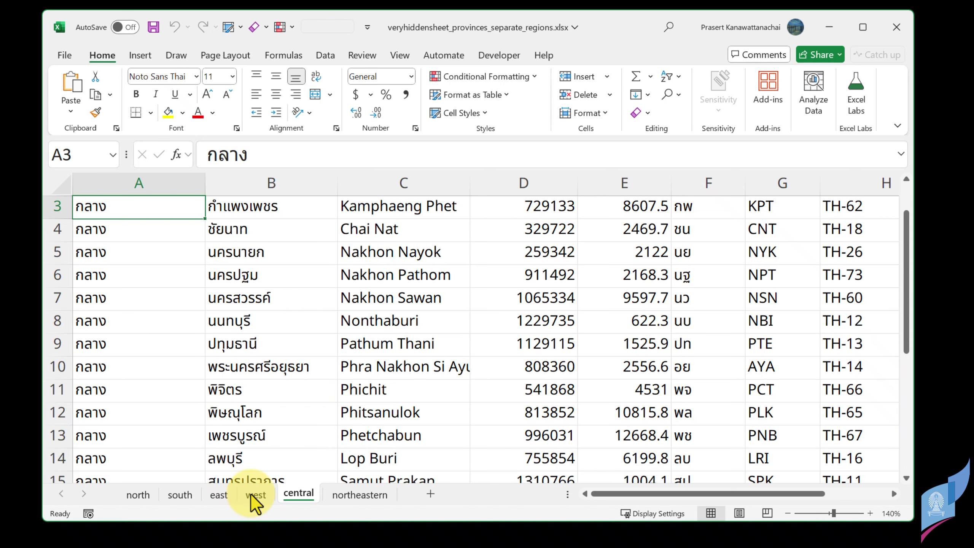
pyautogui.click(308, 387)
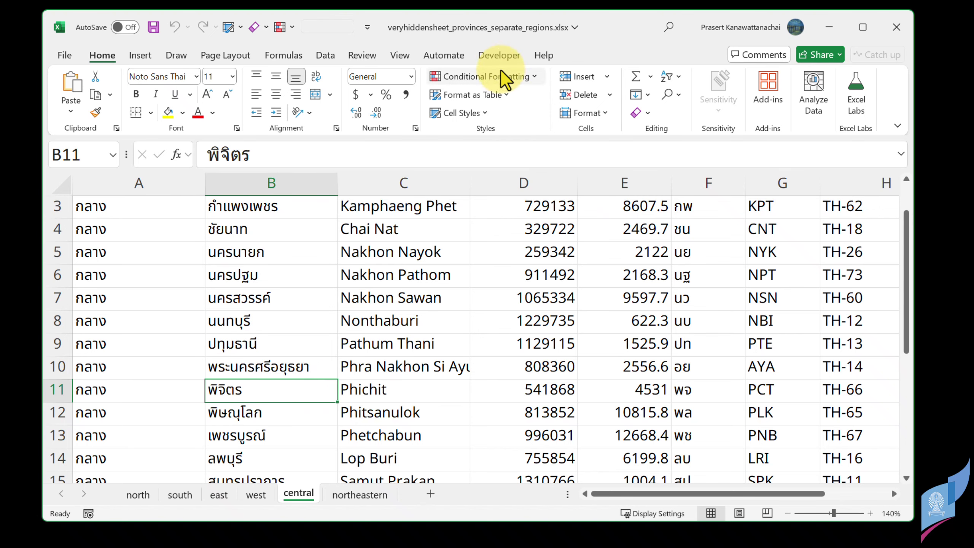
# - Open Visual Basic from the Developer tab to view all six sheets, then return to Excel on cell B6
pyautogui.click(496, 59)
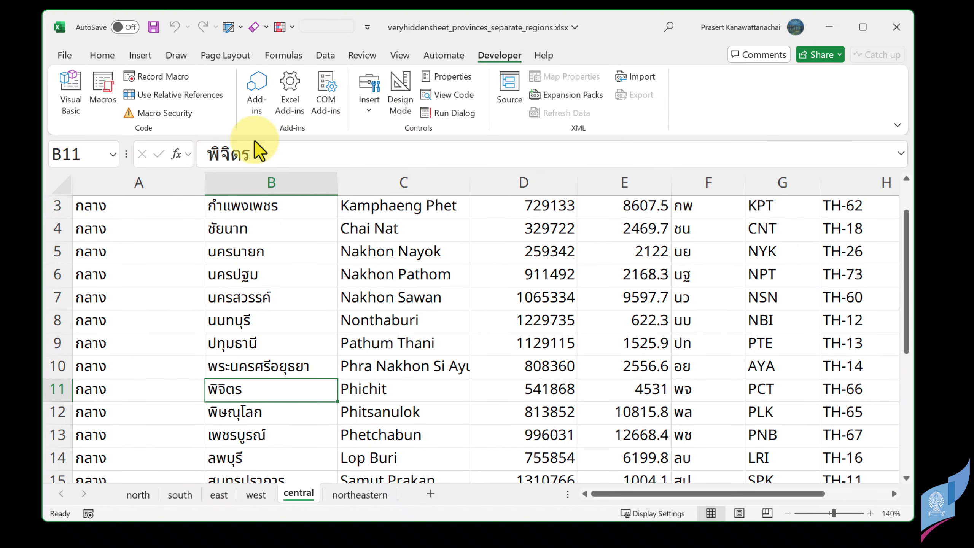
pyautogui.click(70, 82)
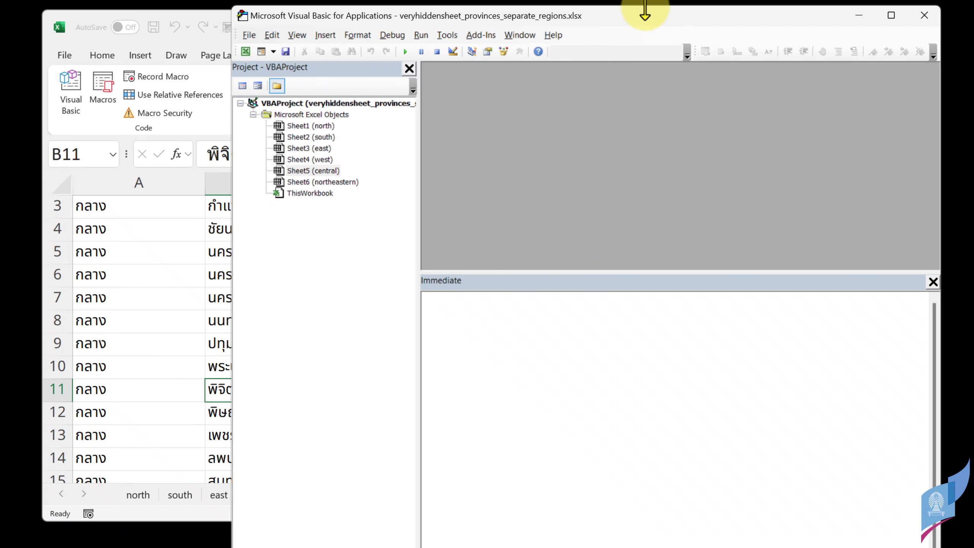
pyautogui.moveTo(645, 15)
pyautogui.mouseDown()
pyautogui.moveTo(630, 196)
pyautogui.moveTo(624, 179)
pyautogui.moveTo(648, 54)
pyautogui.mouseUp()
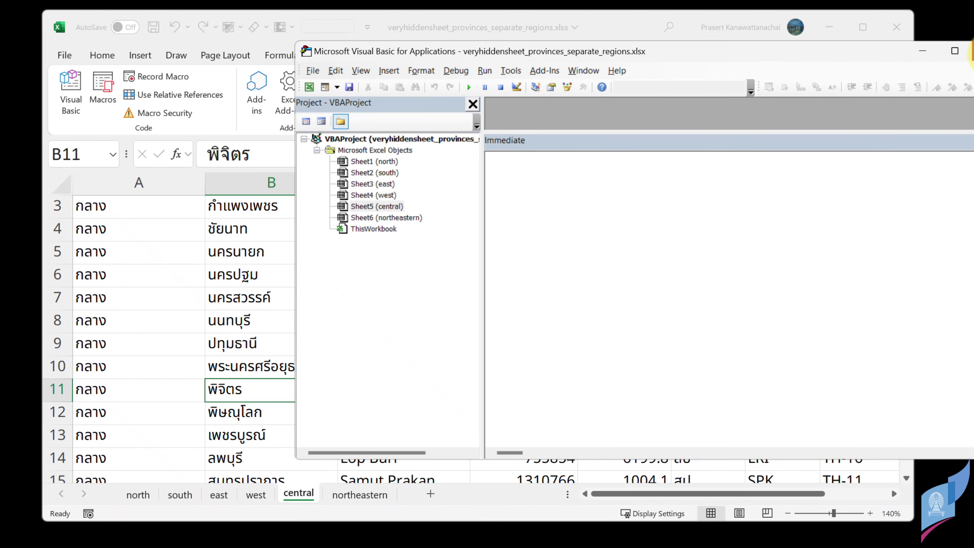
pyautogui.hotkey('alt', 'F11')
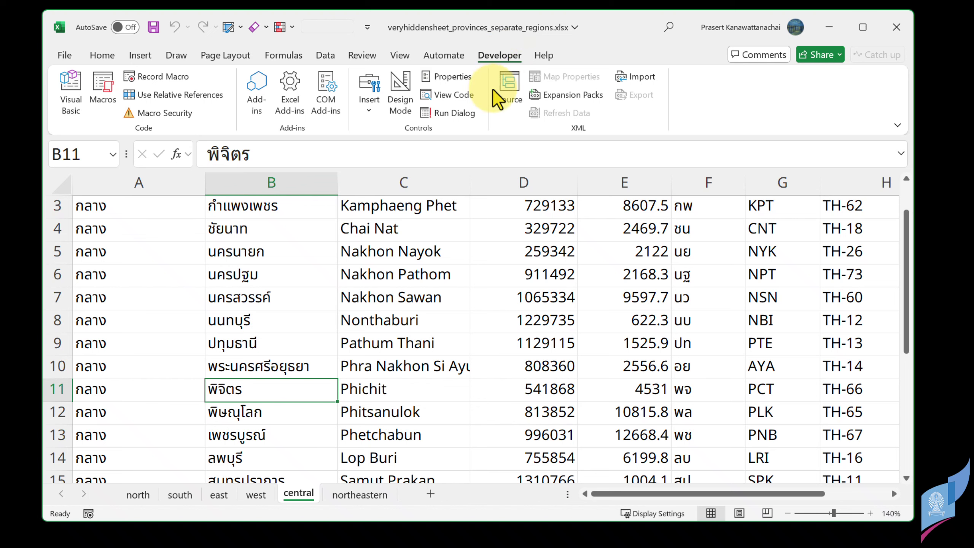
pyautogui.click(280, 271)
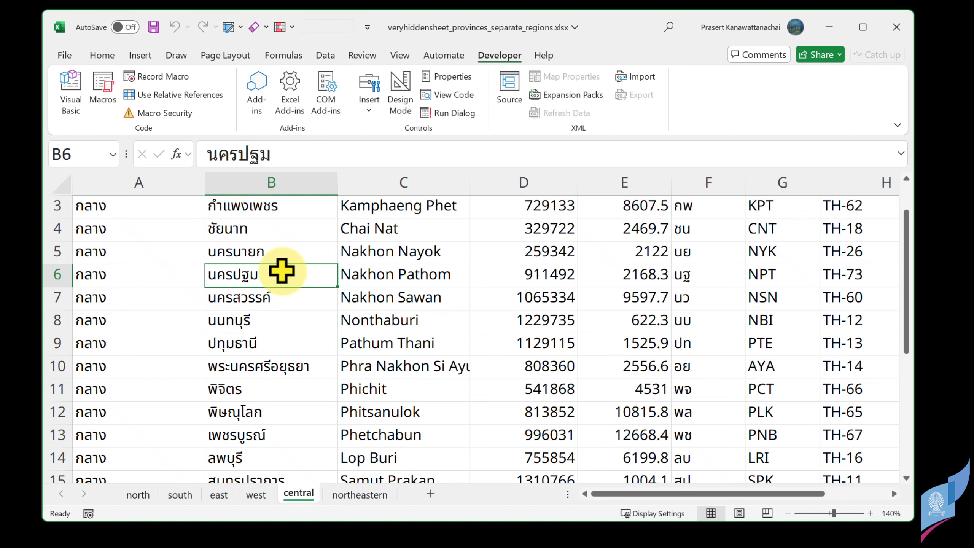
# - In the VBA editor, display the Properties window for Sheet2 (south)
pyautogui.hotkey('alt', 'F11')
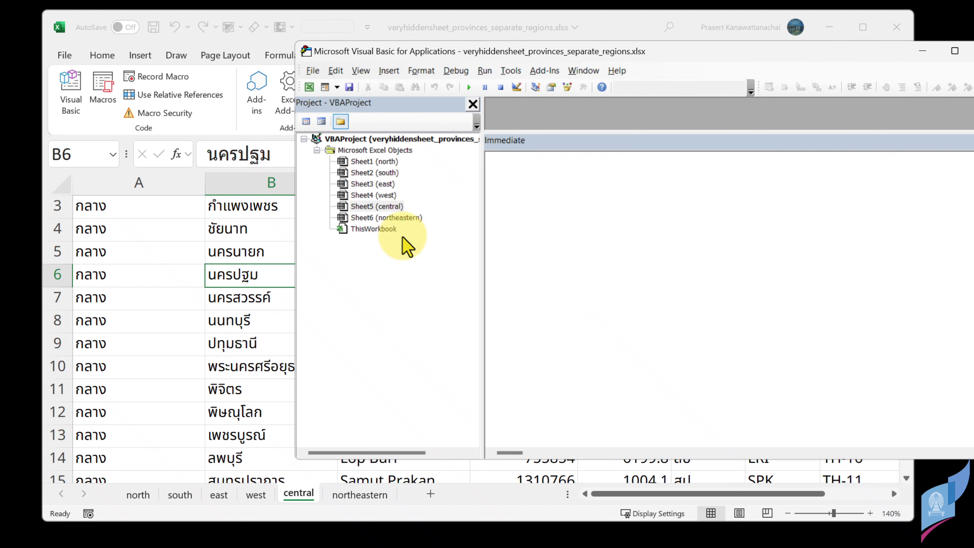
pyautogui.click(374, 173)
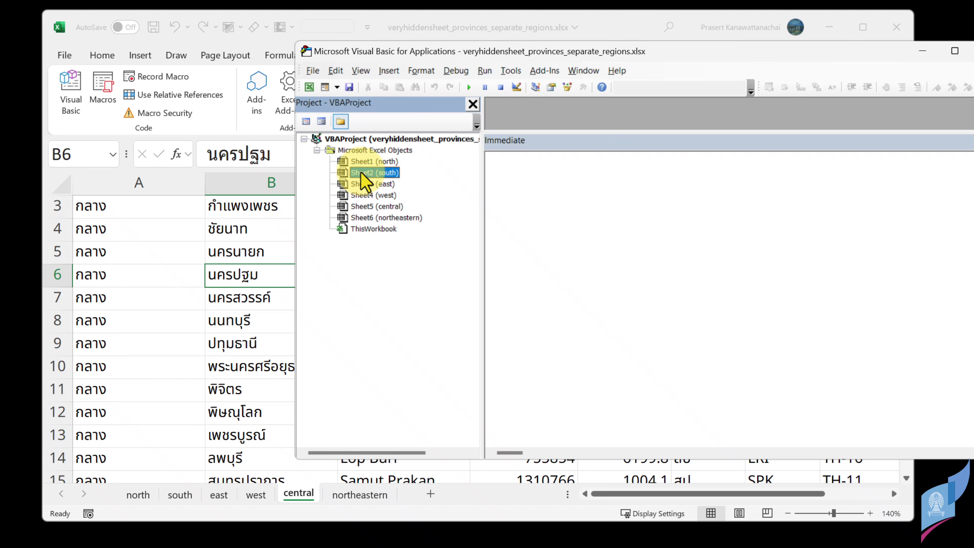
pyautogui.click(360, 71)
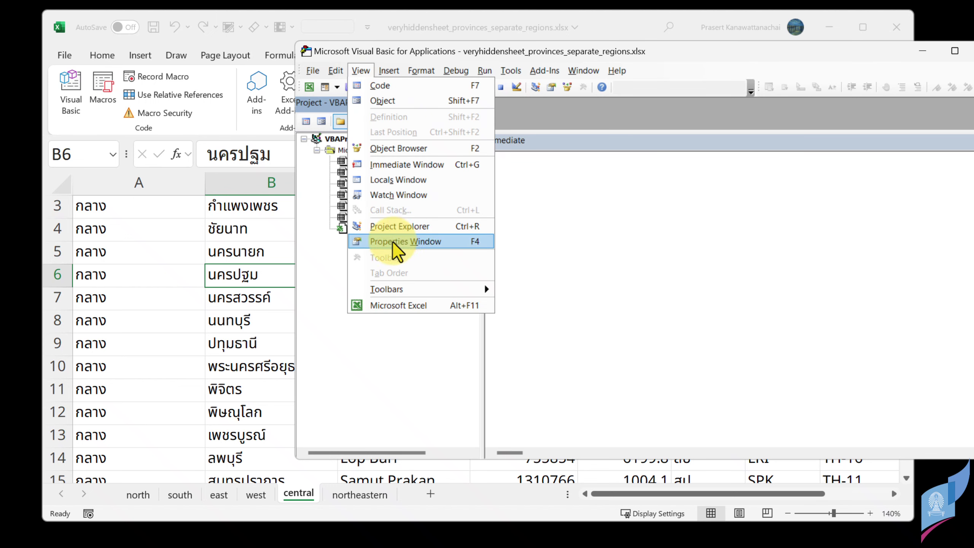
pyautogui.click(440, 240)
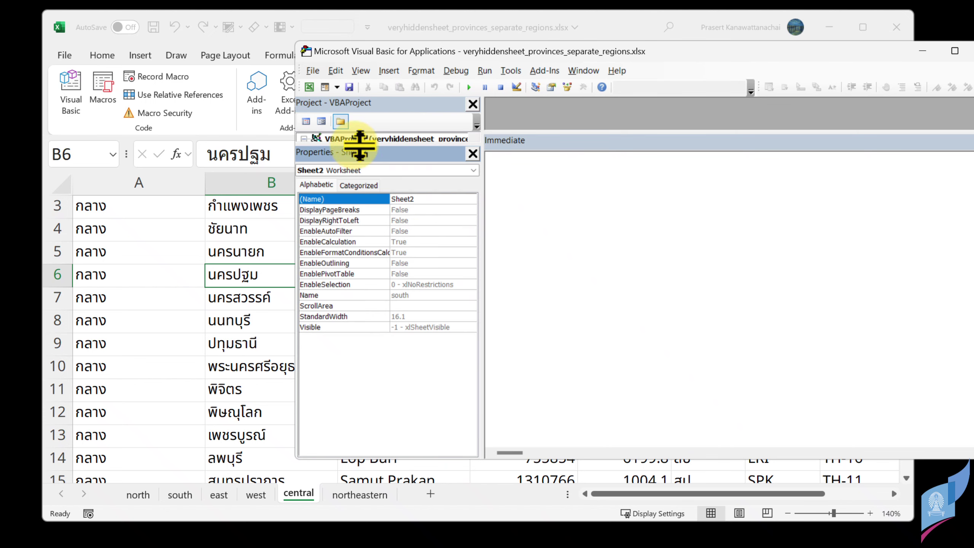
pyautogui.moveTo(354, 149); pyautogui.dragTo(352, 254)
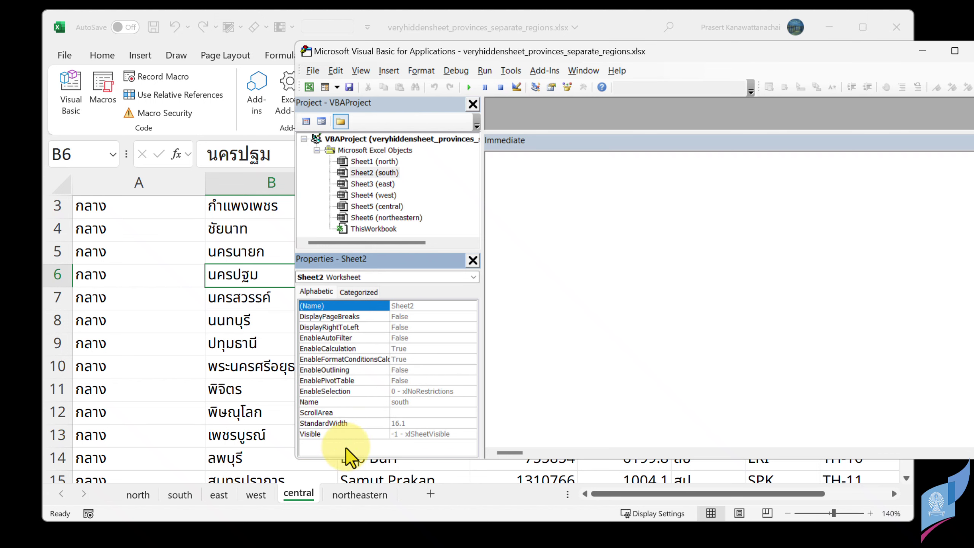
pyautogui.click(472, 261)
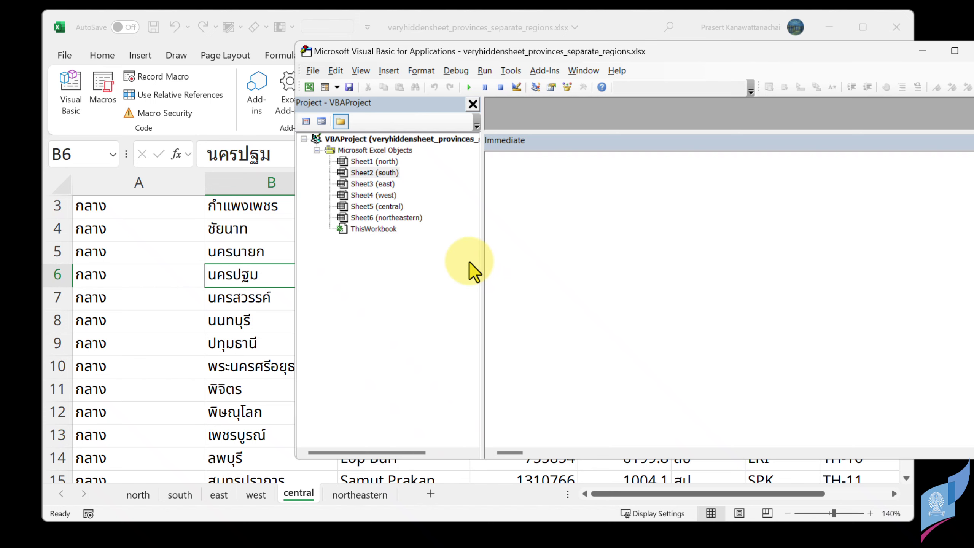
pyautogui.click(361, 70)
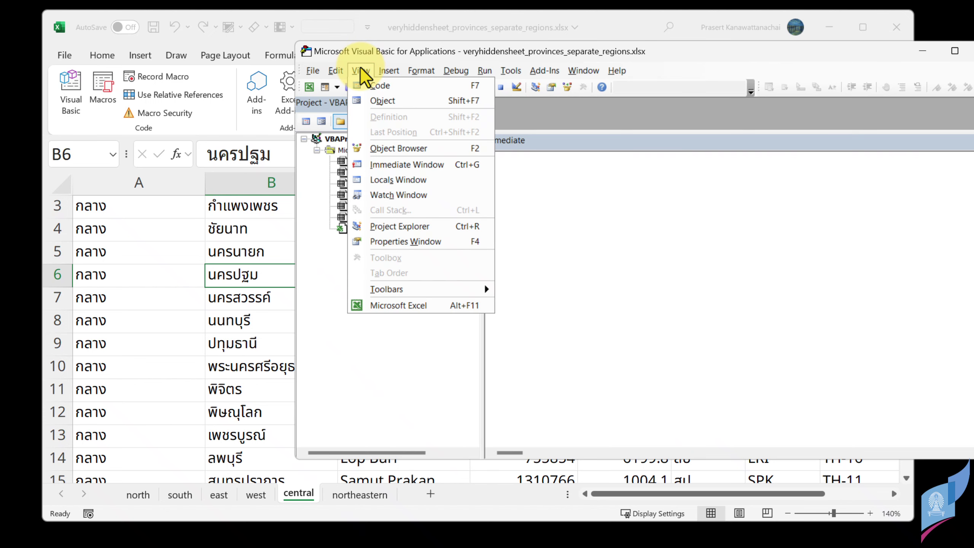
pyautogui.click(399, 241)
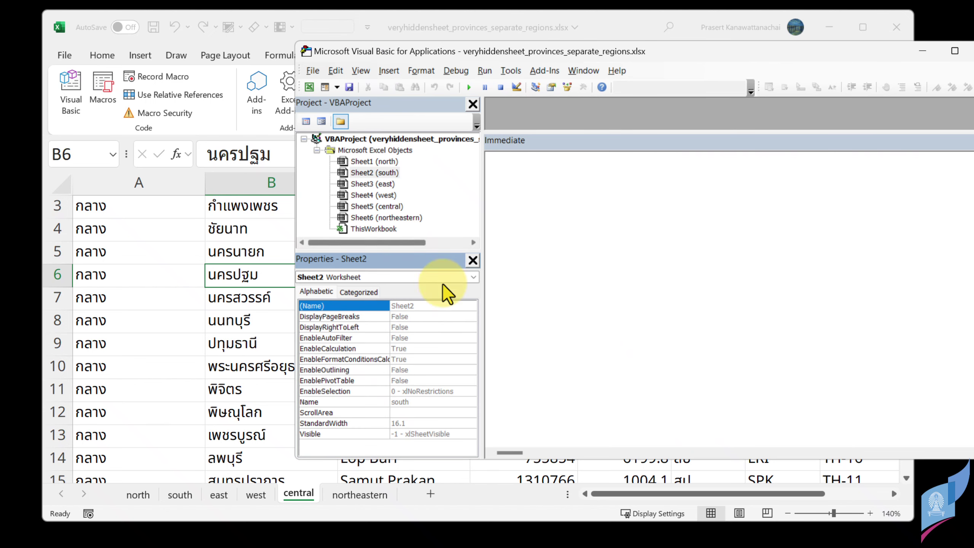
pyautogui.click(364, 172)
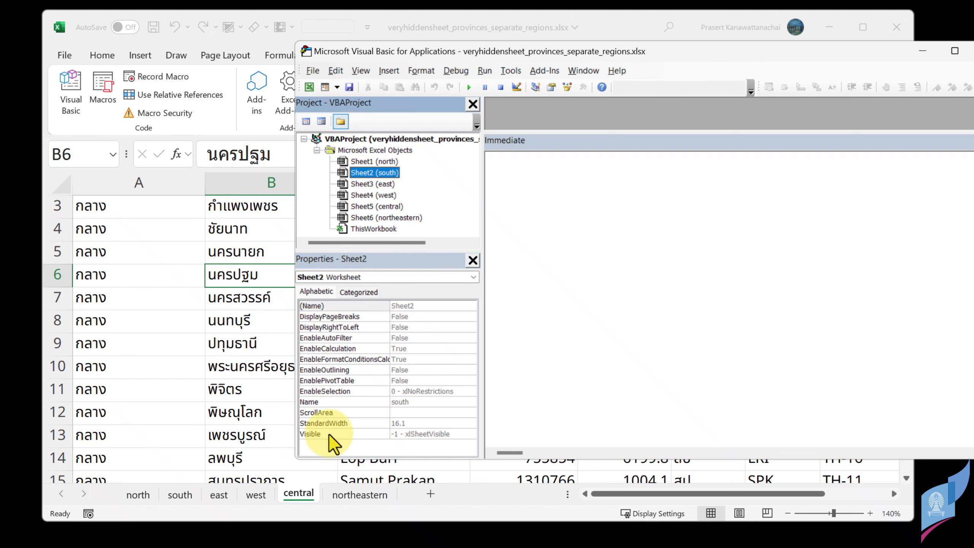
# - Set the south sheet's Visible property to 2 - xlSheetVeryHidden
pyautogui.click(404, 432)
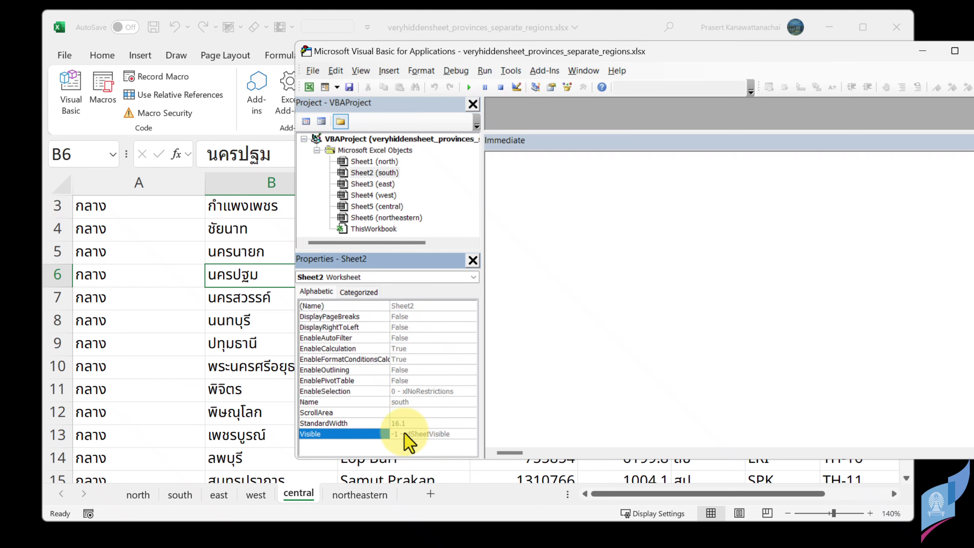
pyautogui.click(471, 433)
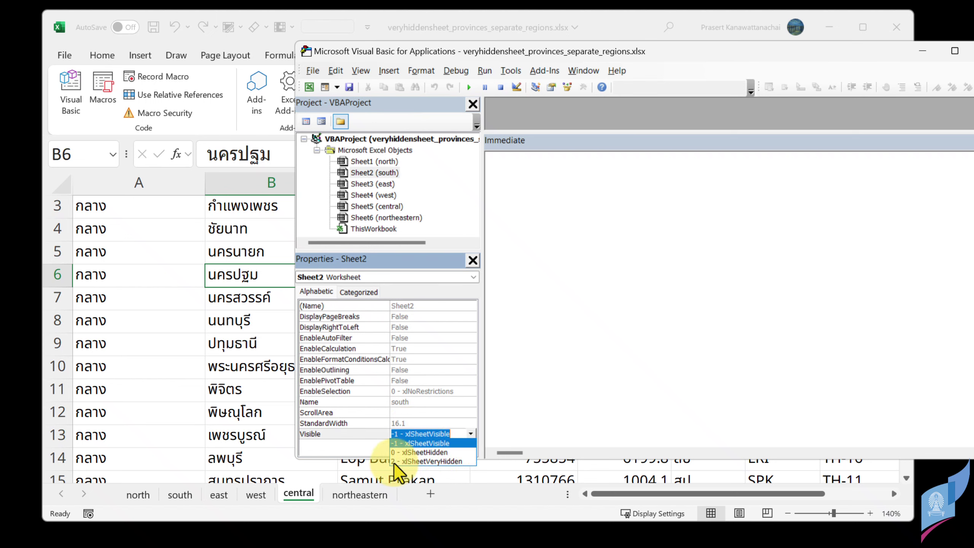
pyautogui.click(443, 461)
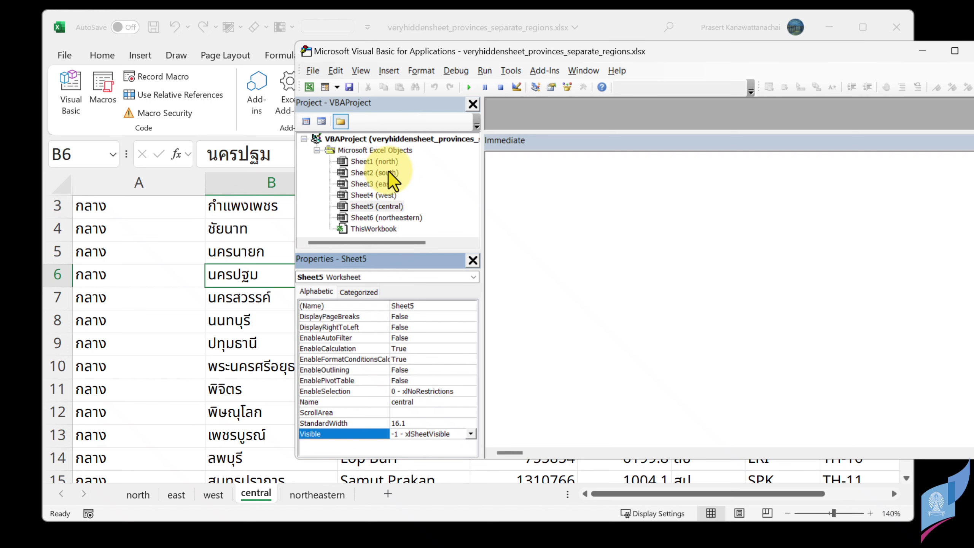
# - Set Sheet5 (central) Visible property to 0 - xlSheetHidden
pyautogui.click(365, 206)
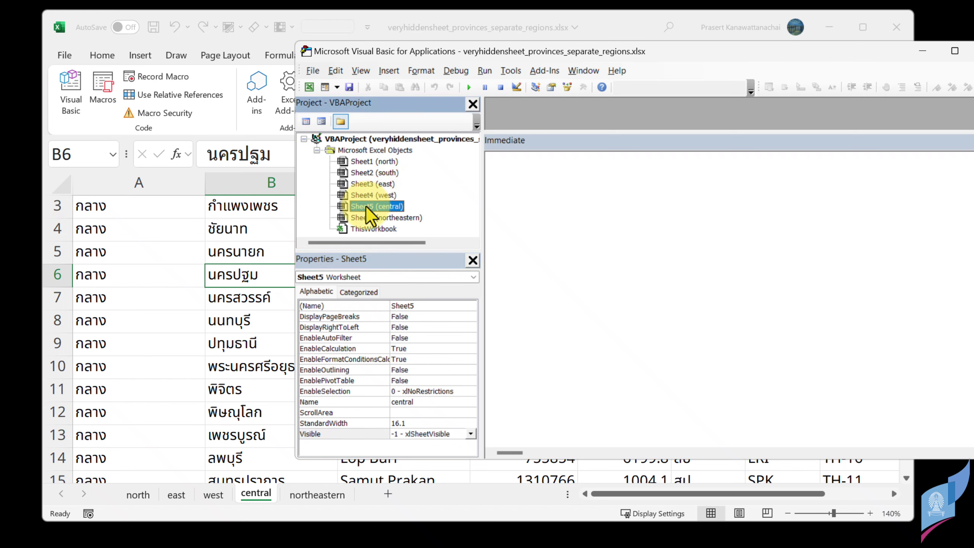
pyautogui.click(472, 434)
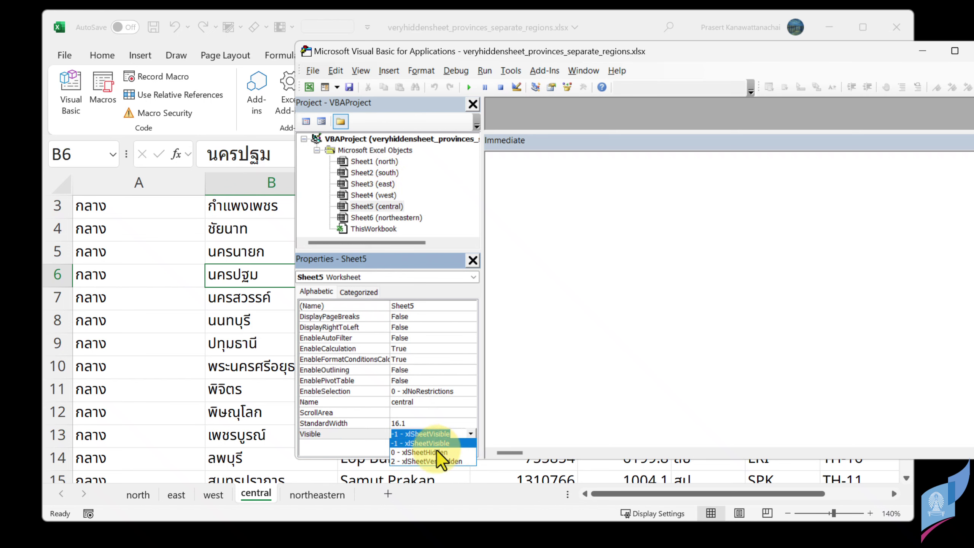
pyautogui.click(426, 452)
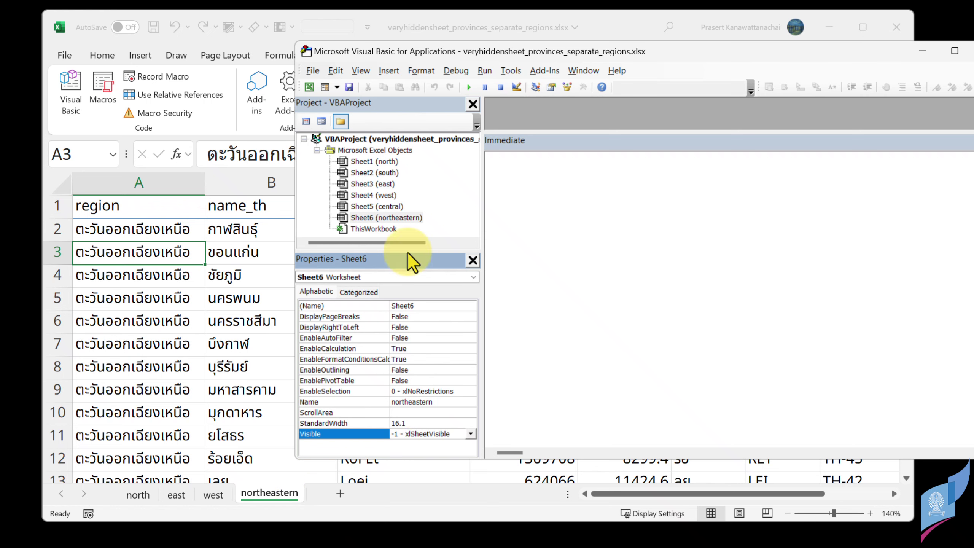
# - Compare the central and south Visible values, then return to the Excel workbook
pyautogui.click(377, 207)
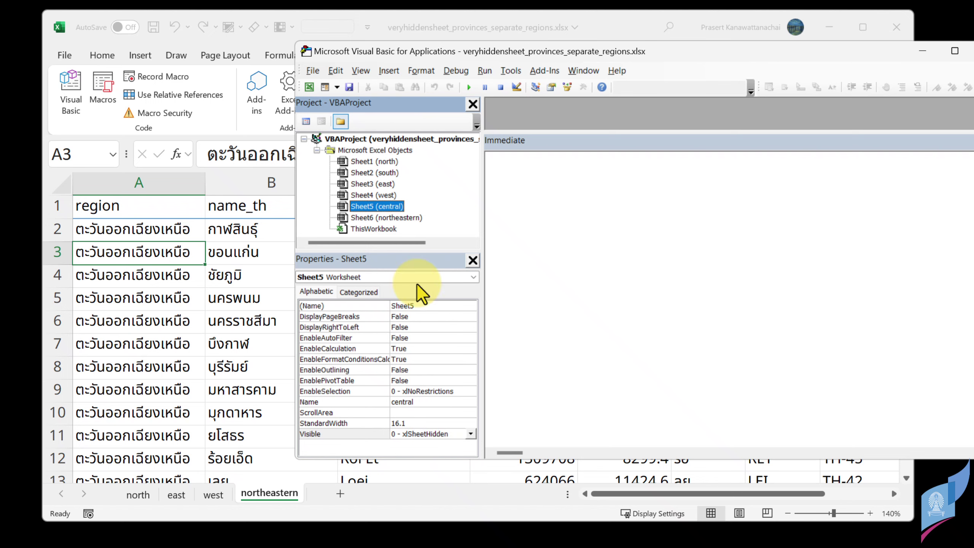
pyautogui.click(388, 173)
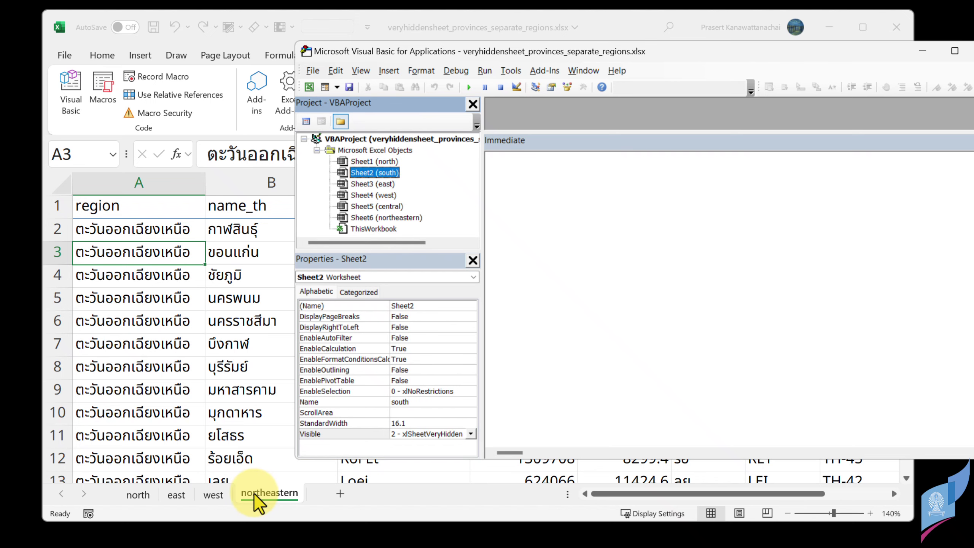
pyautogui.click(245, 346)
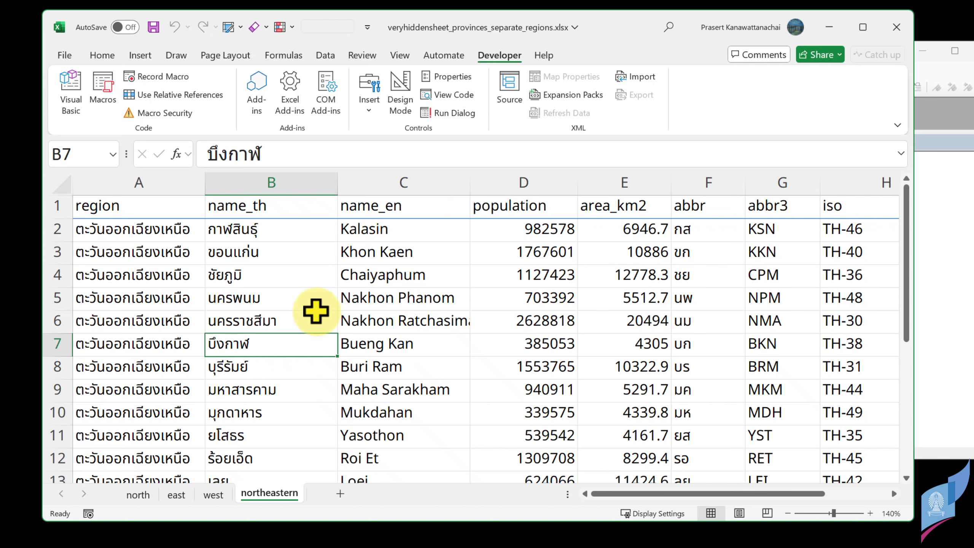
# - Confirm Excel's Unhide list offers only central, cancel it, and return to the VBA editor
pyautogui.rightClick(280, 493)
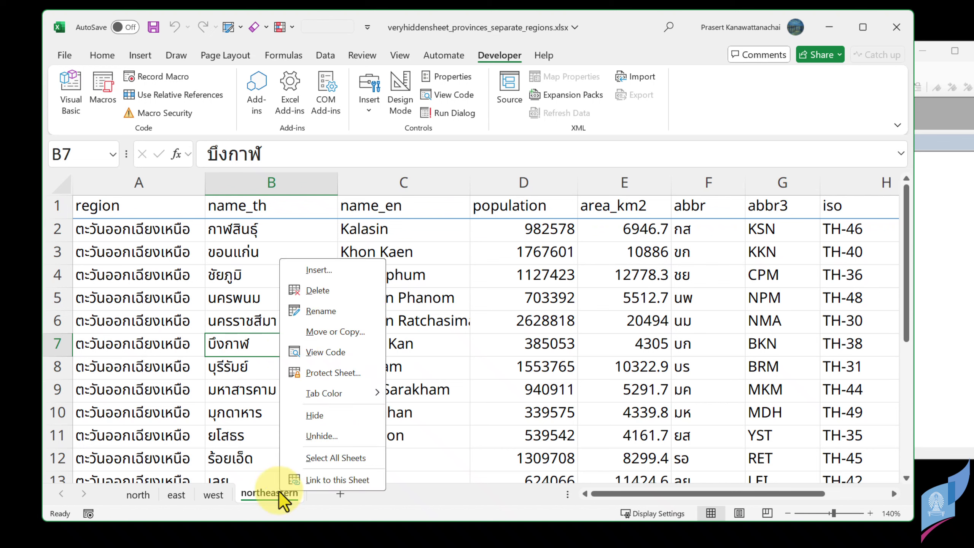
pyautogui.click(309, 438)
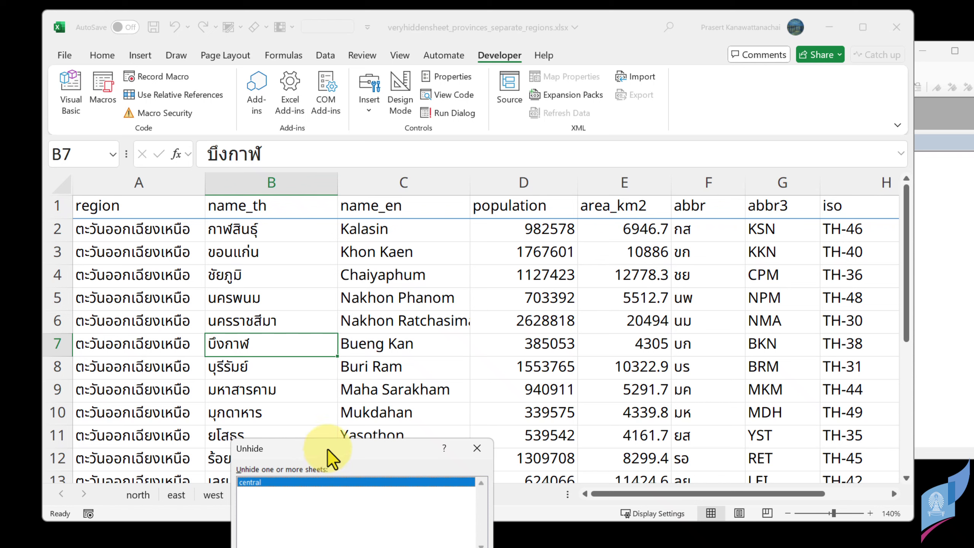
pyautogui.moveTo(327, 448); pyautogui.dragTo(414, 270)
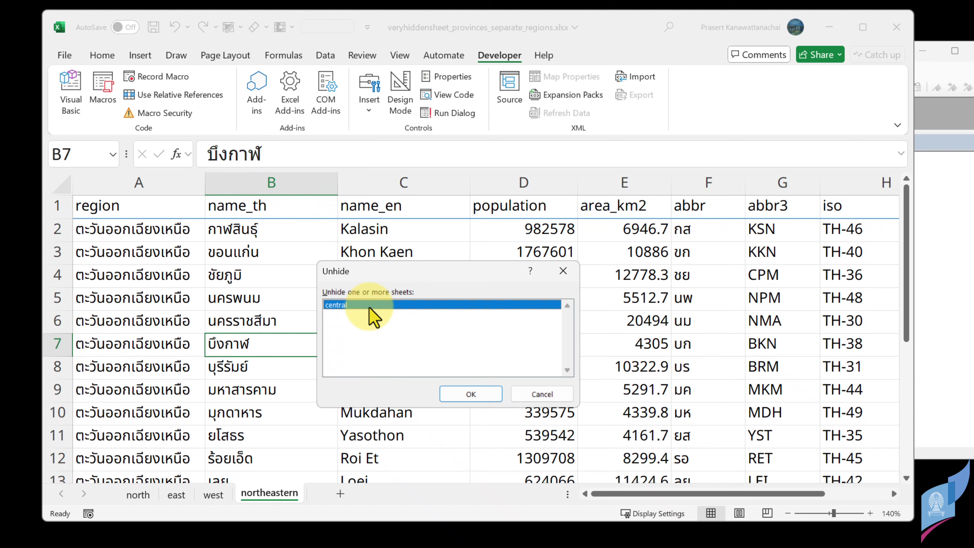
pyautogui.click(542, 395)
pyautogui.click(935, 257)
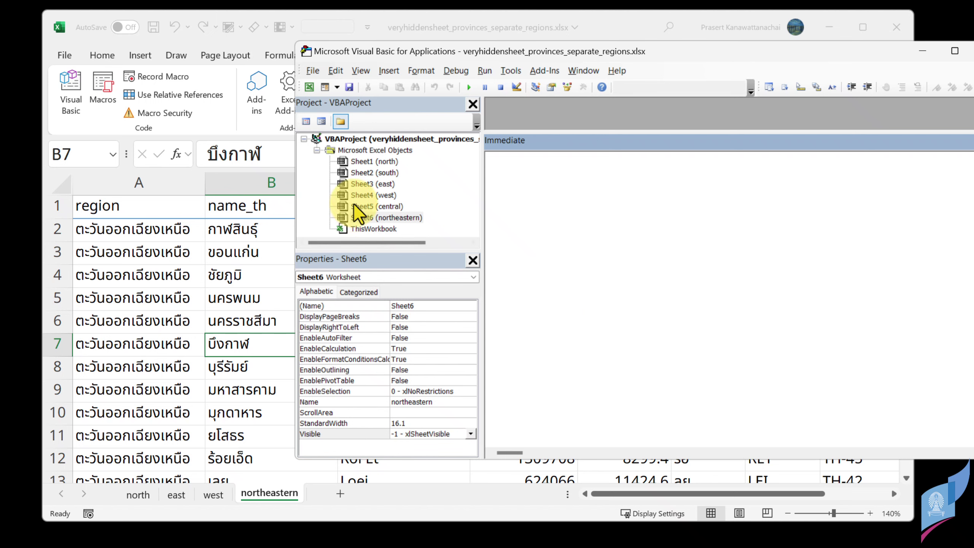
# - Unhide the central sheet via Excel's Unhide dialog, leaving south very hidden
pyautogui.click(364, 206)
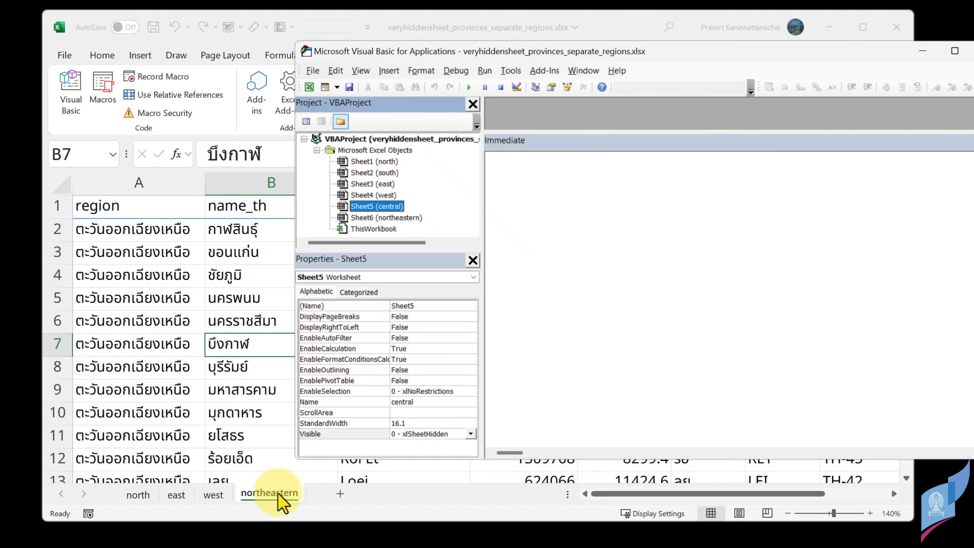
pyautogui.rightClick(261, 497)
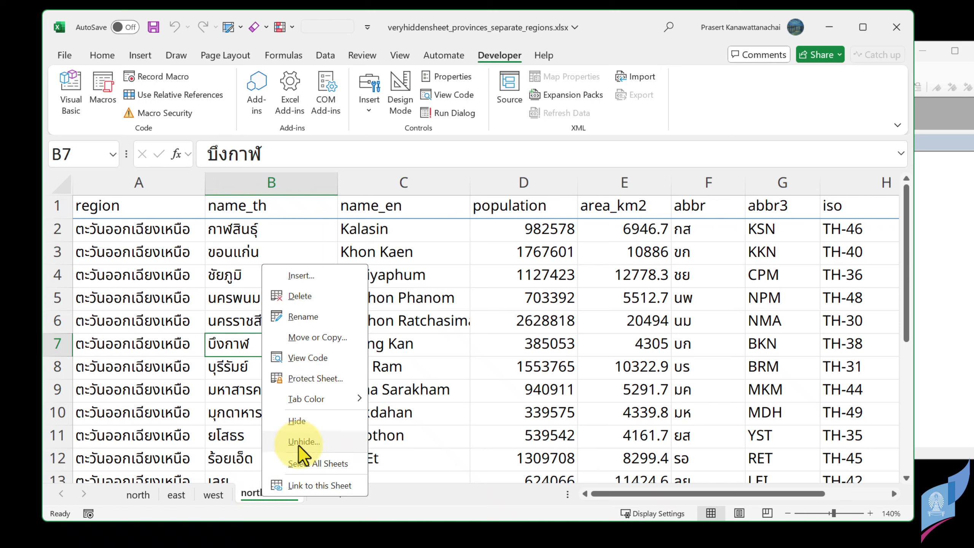
pyautogui.click(241, 491)
pyautogui.rightClick(249, 493)
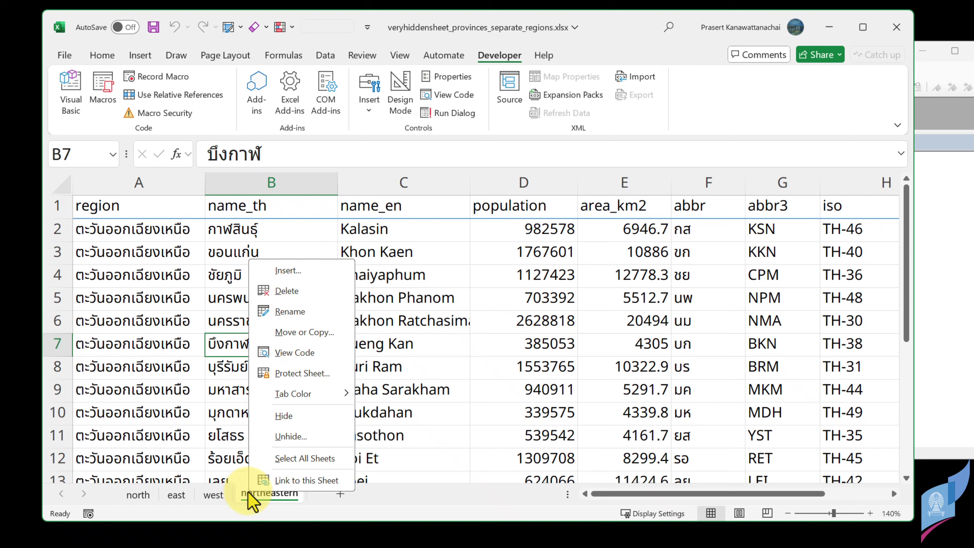
pyautogui.click(283, 440)
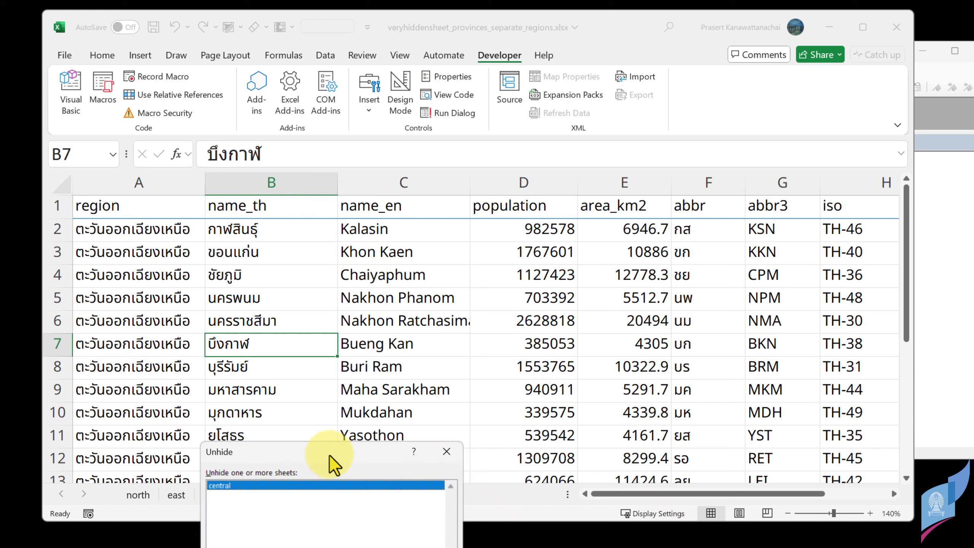
pyautogui.moveTo(328, 457); pyautogui.dragTo(423, 240)
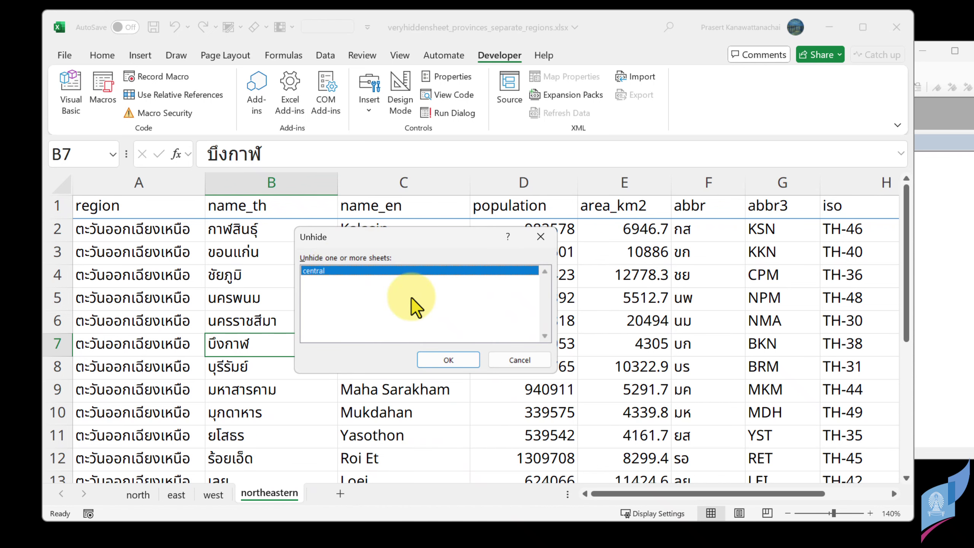
pyautogui.click(430, 358)
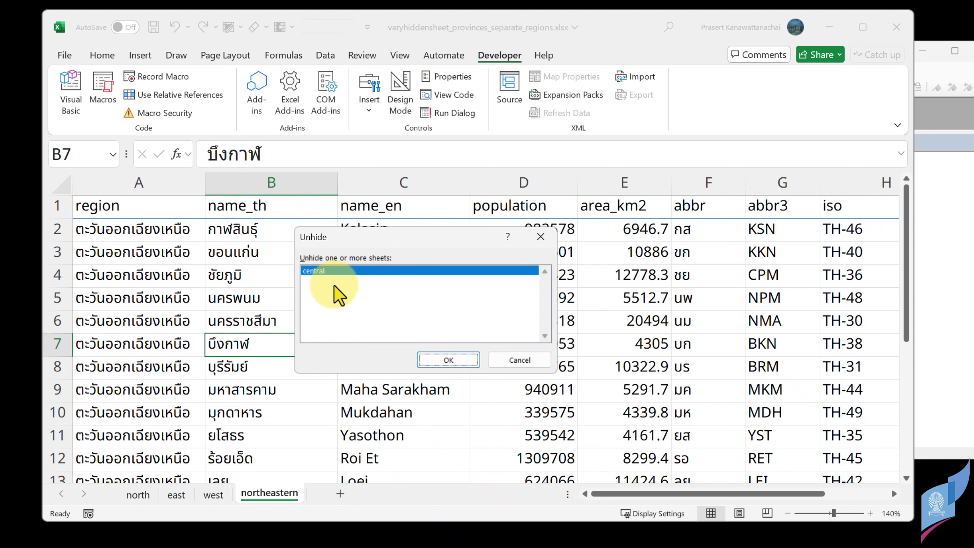
pyautogui.click(437, 362)
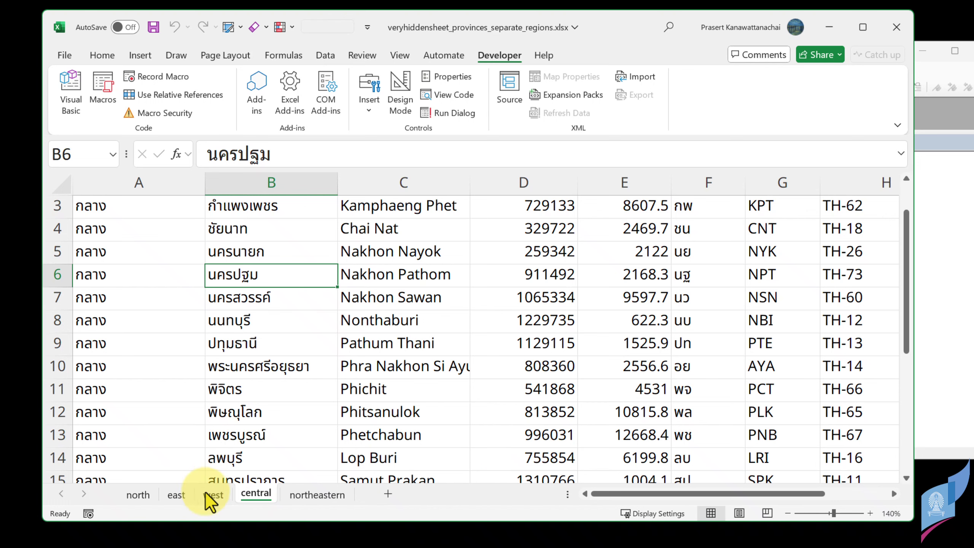
# - In the VBA editor, set Sheet2 (south) Visible to -1 - xlSheetVisible
pyautogui.hotkey('alt', 'F11')
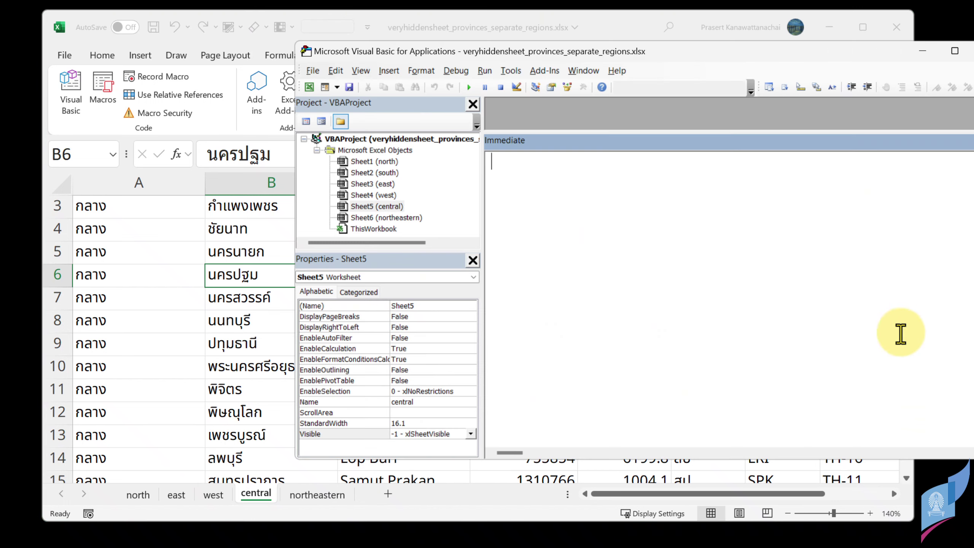
pyautogui.click(385, 173)
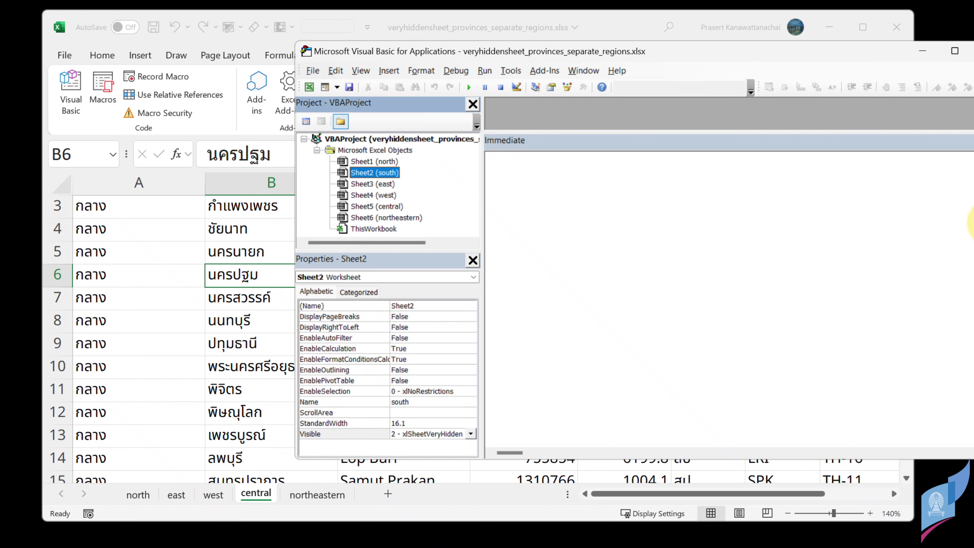
pyautogui.moveTo(970, 225); pyautogui.dragTo(874, 230)
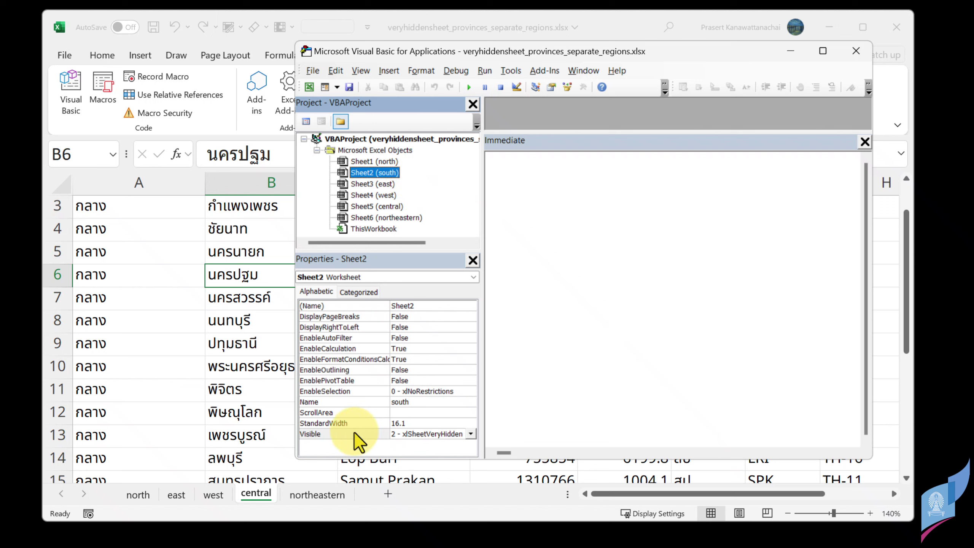
pyautogui.click(470, 432)
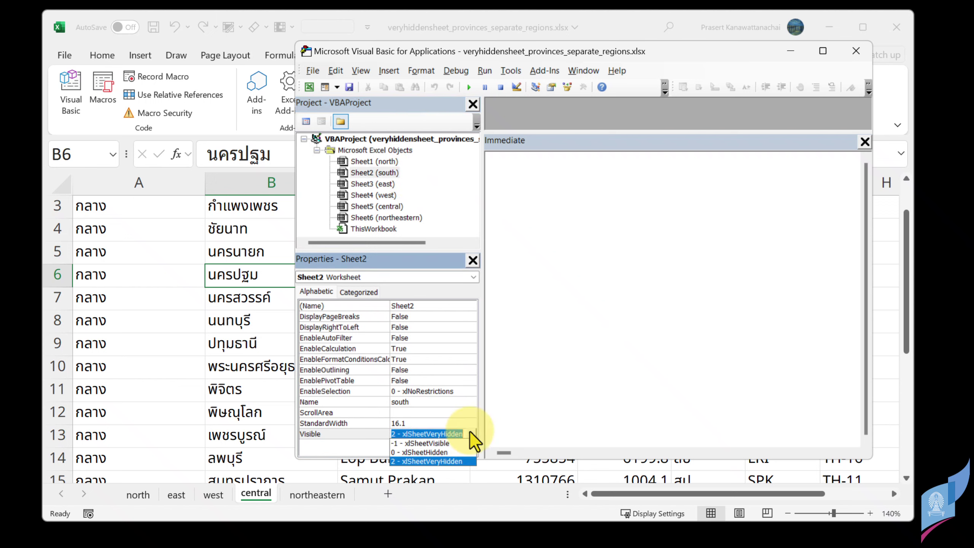
pyautogui.click(418, 443)
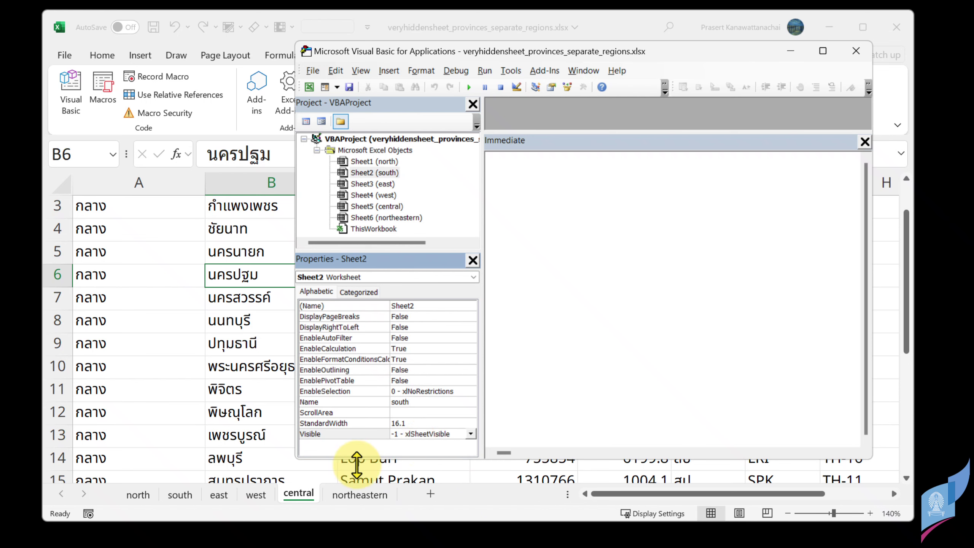